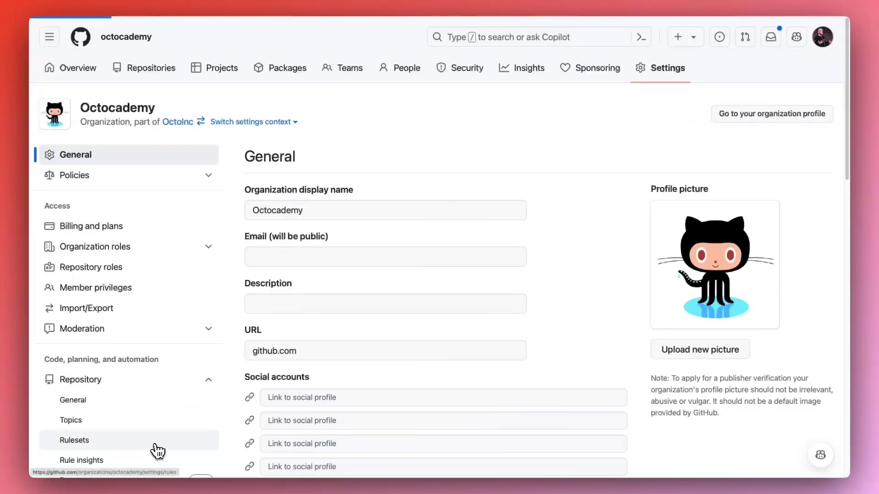
Start a new branch ruleset from the organization's Repository Rulesets settings.
{"action": "left_click", "coordinate": [340, 248]}
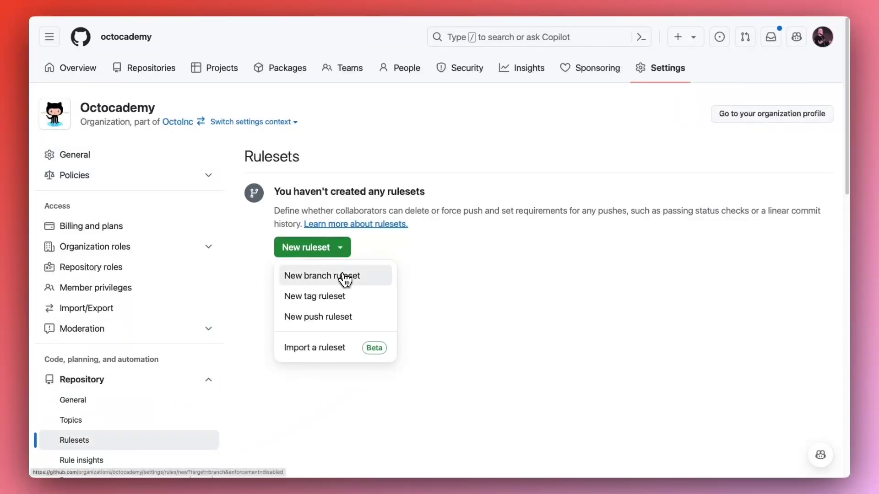
{"action": "left_click", "coordinate": [321, 276]}
{"action": "scroll", "coordinate": [849, 155], "scroll_direction": "down", "scroll_amount": 2}
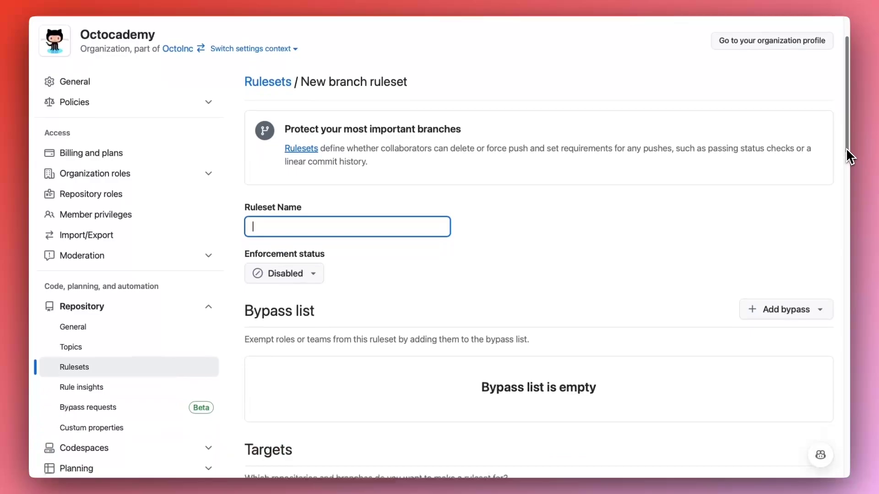
{"action": "left_click_drag", "start_coordinate": [846, 148], "coordinate": [844, 479]}
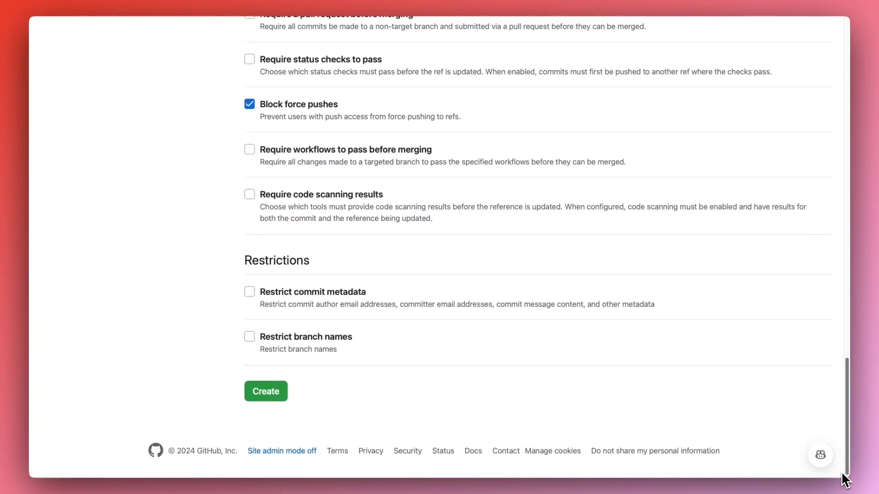
{"action": "left_click_drag", "start_coordinate": [844, 159], "coordinate": [854, 440]}
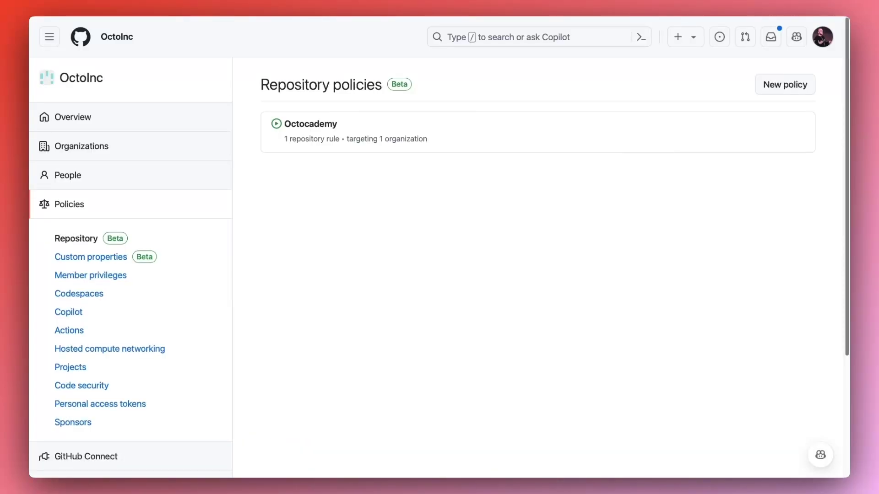
Start the Prevent Global Transfers enterprise policy with enforcement status Active.
{"action": "left_click", "coordinate": [795, 87]}
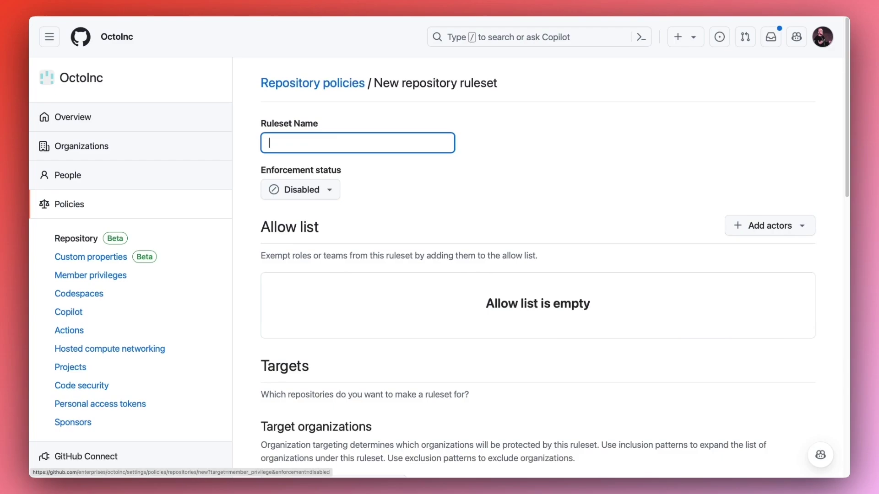
{"action": "type", "text": "Prevent G"}
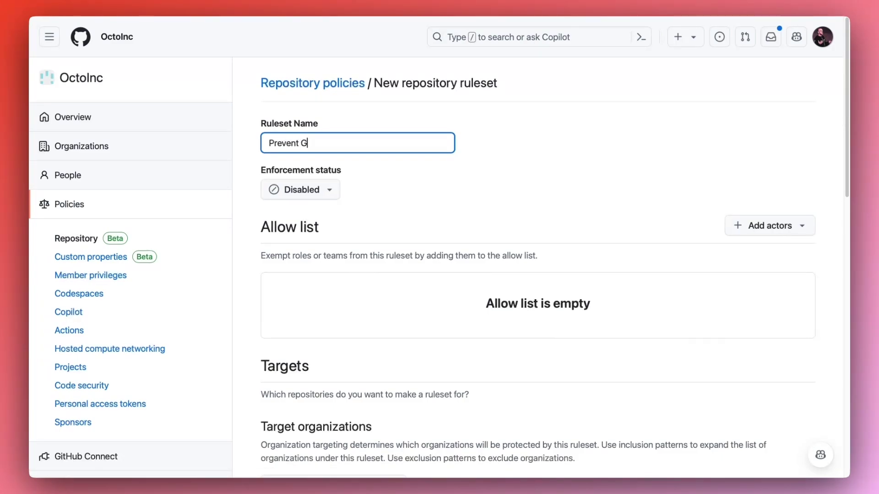
{"action": "type", "text": "lobal Transfers"}
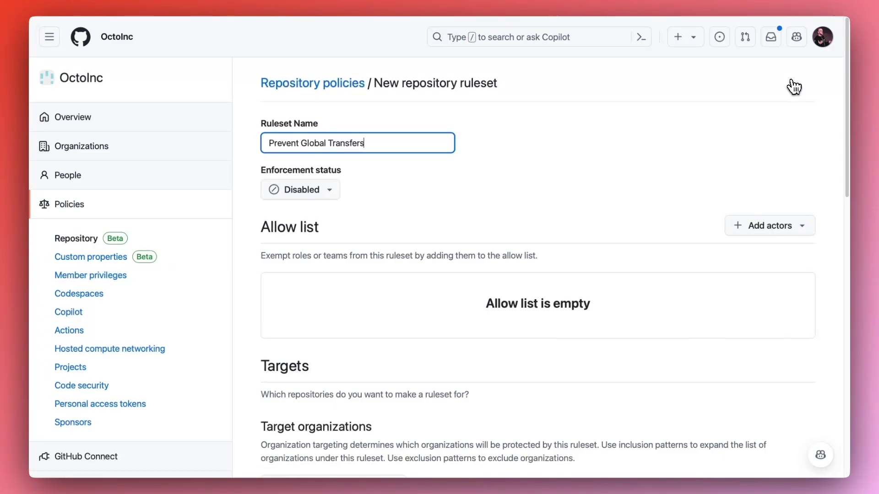
{"action": "left_click", "coordinate": [330, 189]}
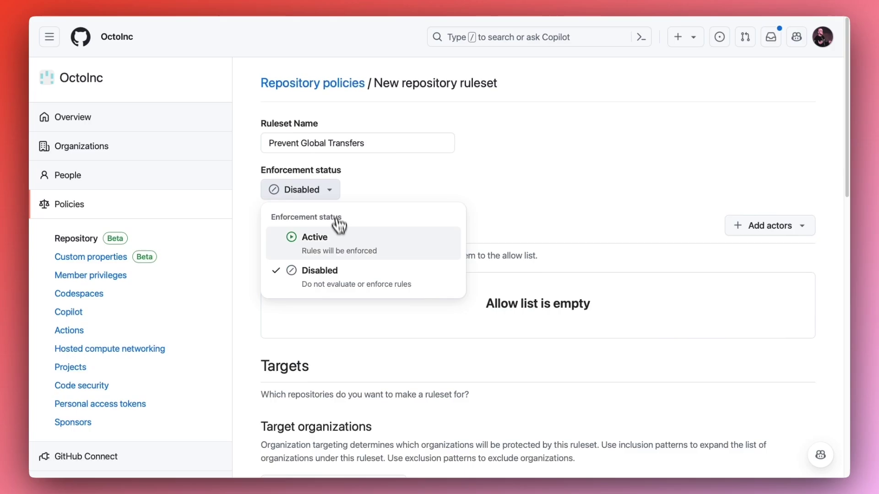
{"action": "left_click", "coordinate": [315, 237]}
{"action": "scroll", "coordinate": [756, 237], "scroll_direction": "down", "scroll_amount": 3}
Add Enterprise owners as bypass actors and target all organizations.
{"action": "left_click", "coordinate": [769, 42]}
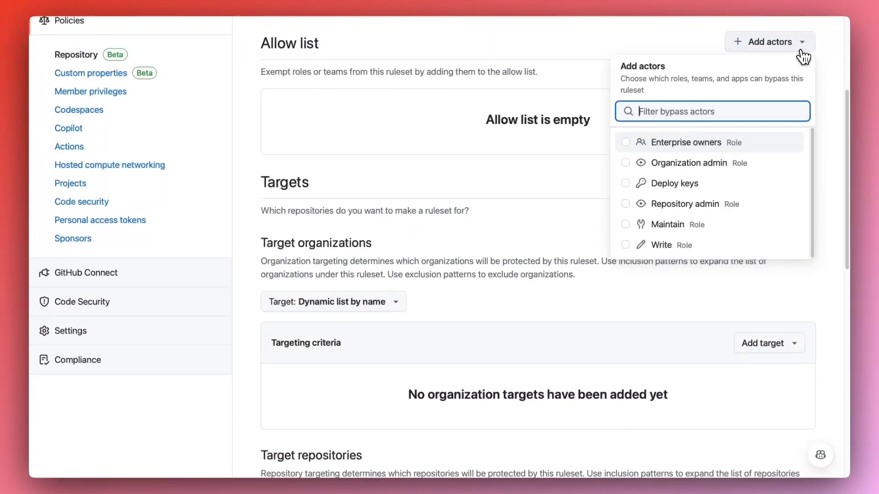
{"action": "left_click", "coordinate": [718, 145]}
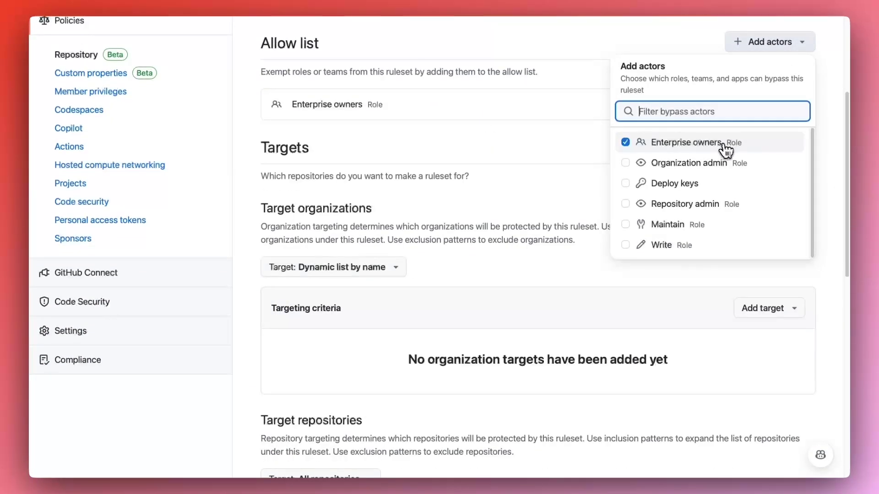
{"action": "left_click", "coordinate": [823, 137]}
{"action": "scroll", "coordinate": [845, 133], "scroll_direction": "down", "scroll_amount": 3}
{"action": "scroll", "coordinate": [851, 165], "scroll_direction": "down", "scroll_amount": 3}
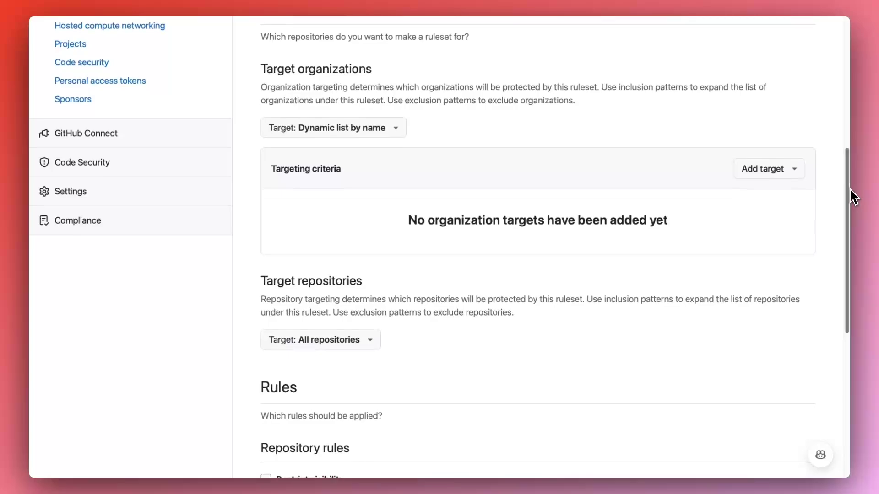
{"action": "left_click", "coordinate": [390, 130]}
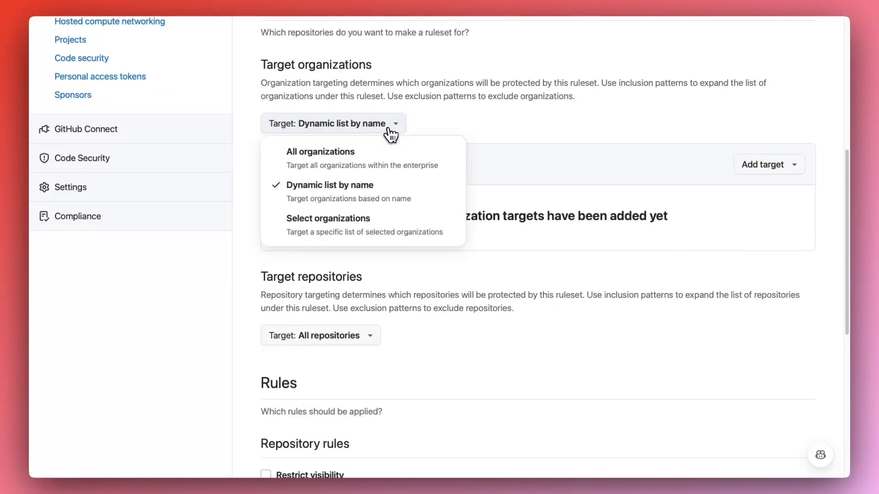
{"action": "left_click", "coordinate": [390, 158]}
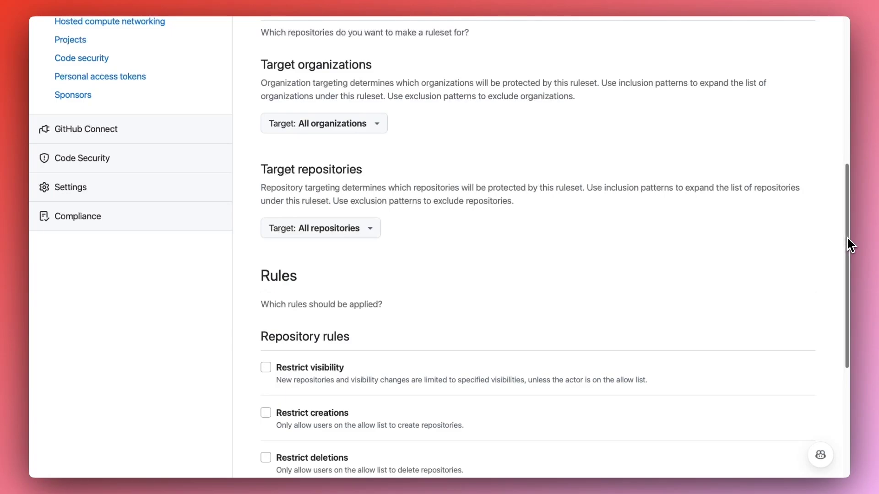
{"action": "left_click_drag", "start_coordinate": [846, 247], "coordinate": [844, 323]}
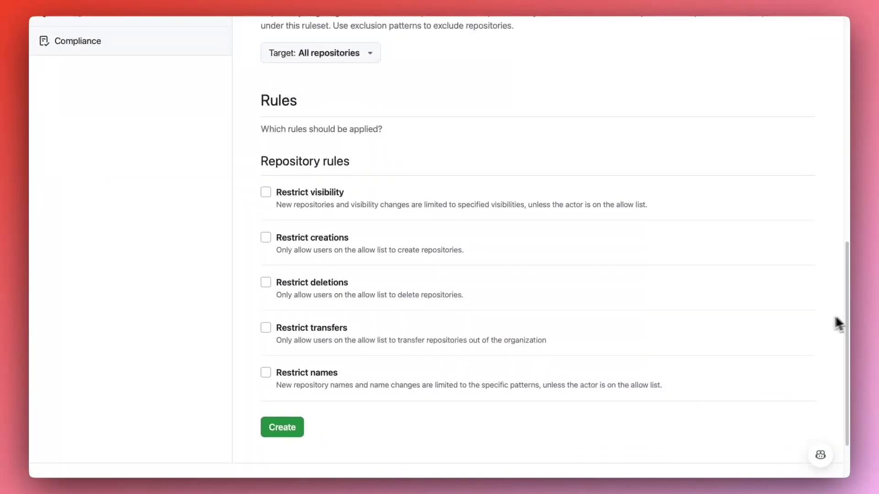
Turn on the Restrict transfers rule in the Prevent Global Transfers policy.
{"action": "left_click", "coordinate": [322, 330]}
{"action": "left_click_drag", "start_coordinate": [846, 138], "coordinate": [865, 371]}
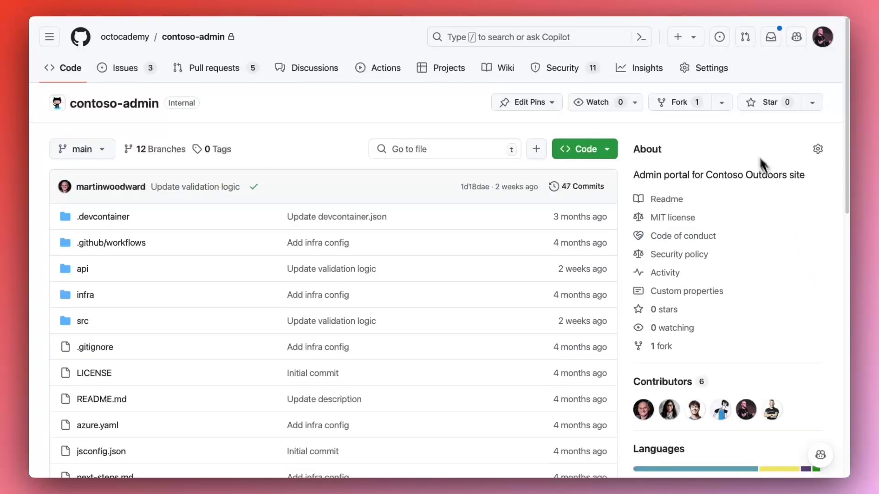
Open the contoso-admin repository's Settings to review its Danger Zone.
{"action": "left_click", "coordinate": [712, 68]}
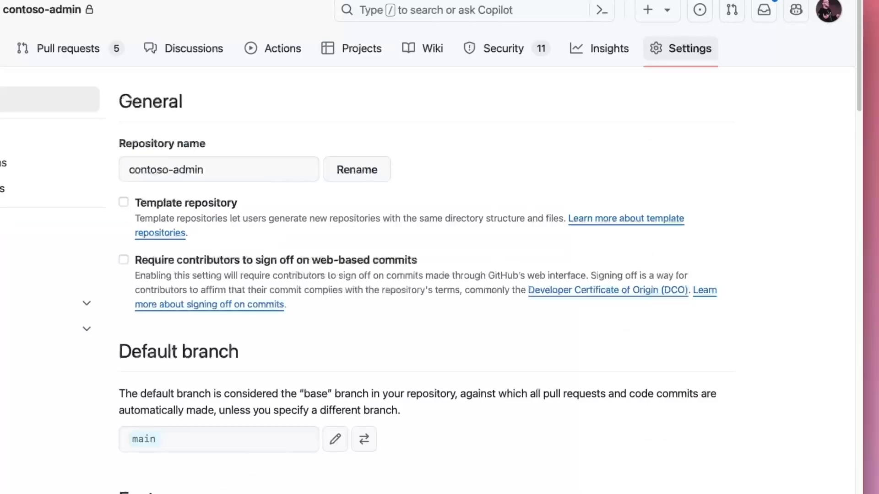
{"action": "left_click_drag", "start_coordinate": [858, 76], "coordinate": [862, 448]}
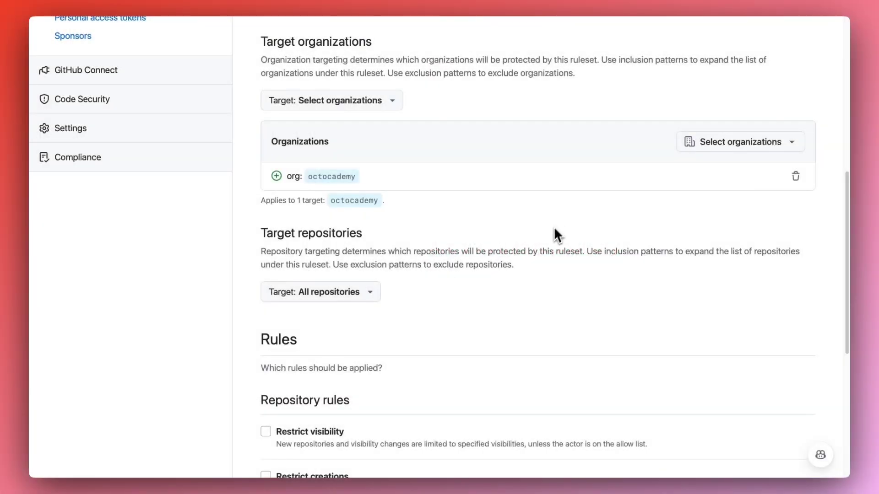
Set target repositories to a dynamic list, adding an Include by property target.
{"action": "left_click", "coordinate": [320, 291]}
{"action": "left_click", "coordinate": [315, 331]}
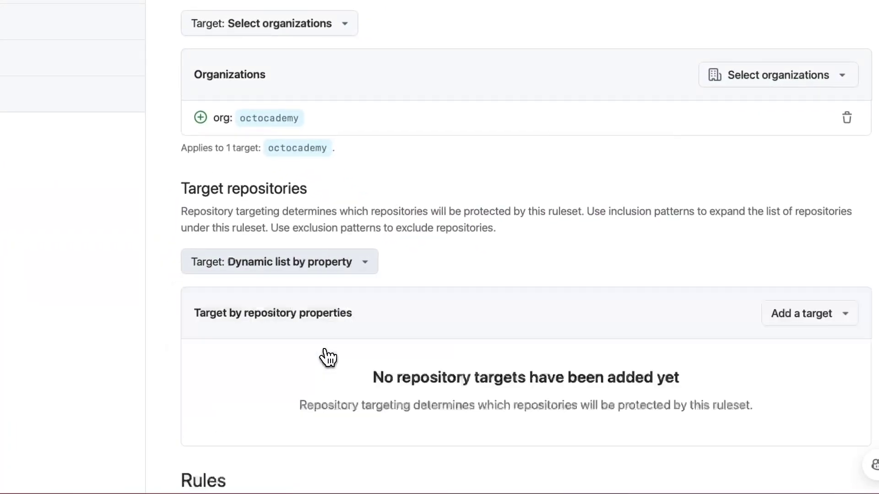
{"action": "left_click", "coordinate": [809, 314]}
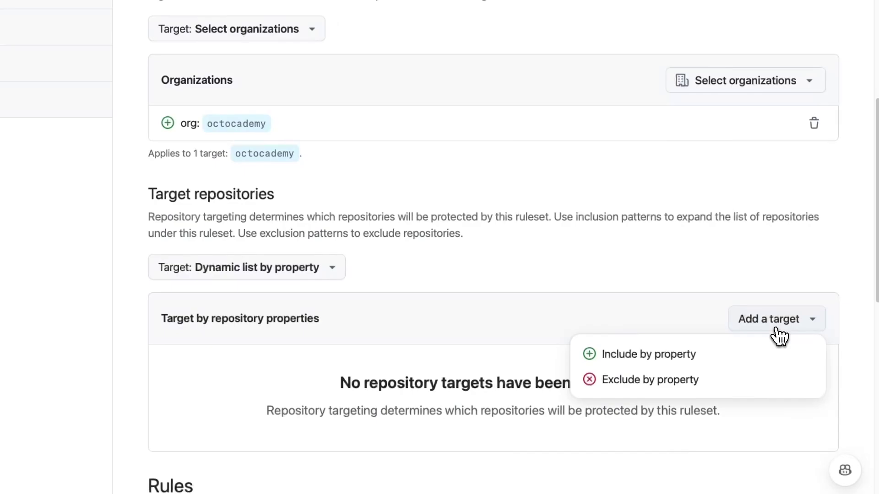
{"action": "left_click", "coordinate": [741, 354]}
Choose the Sensitivity property, check its values, and open its property details.
{"action": "left_click", "coordinate": [330, 219]}
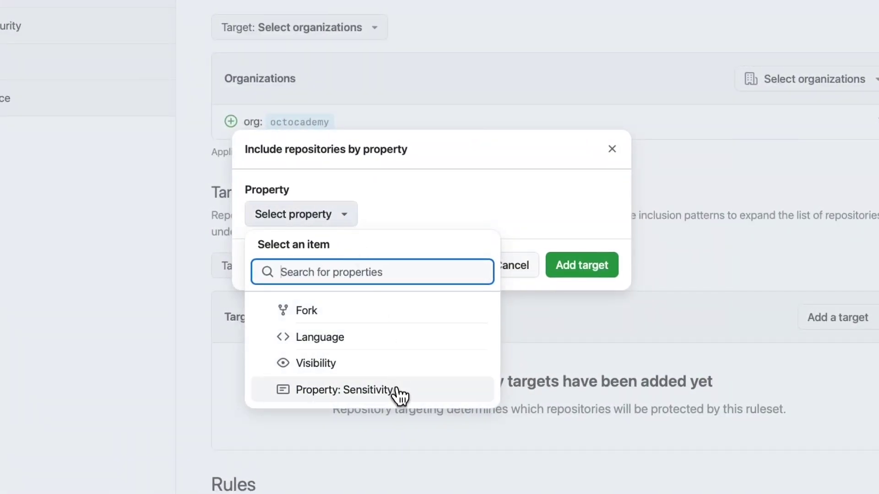
{"action": "left_click", "coordinate": [400, 395]}
{"action": "left_click", "coordinate": [337, 240]}
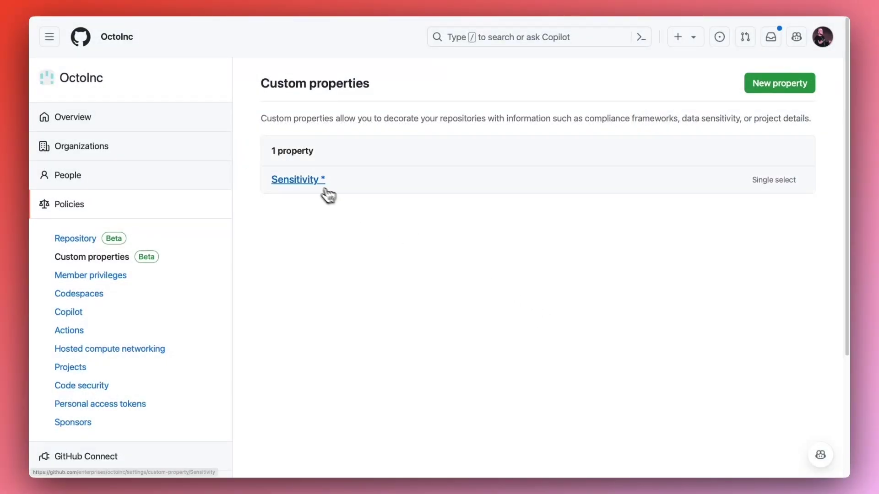
{"action": "left_click", "coordinate": [296, 179]}
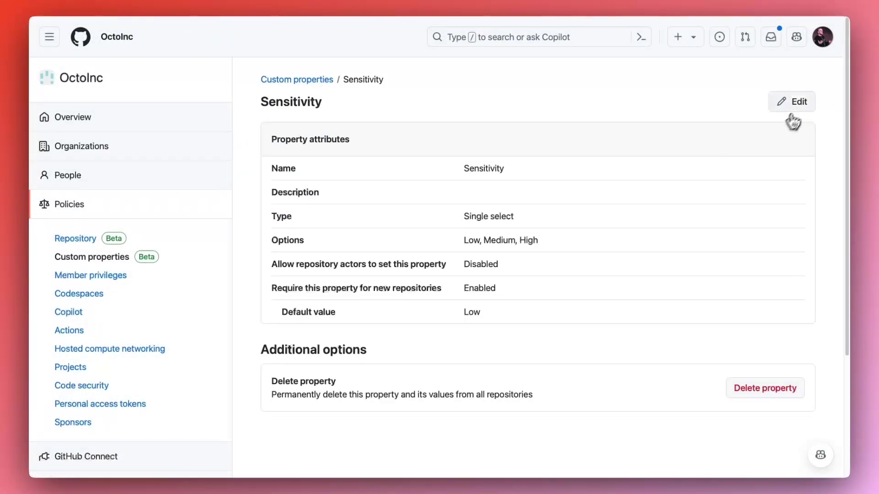
Edit the Sensitivity custom property to review its Low, Medium and High options.
{"action": "left_click", "coordinate": [798, 102]}
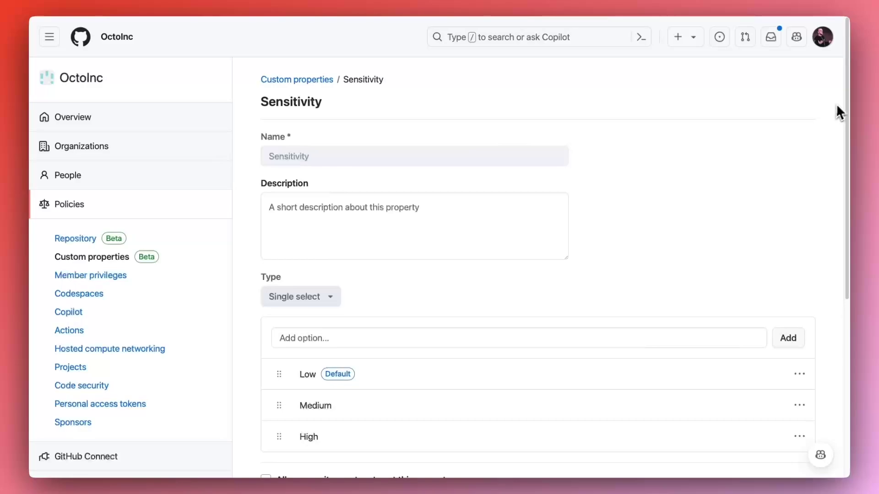
{"action": "left_click_drag", "start_coordinate": [847, 113], "coordinate": [864, 197]}
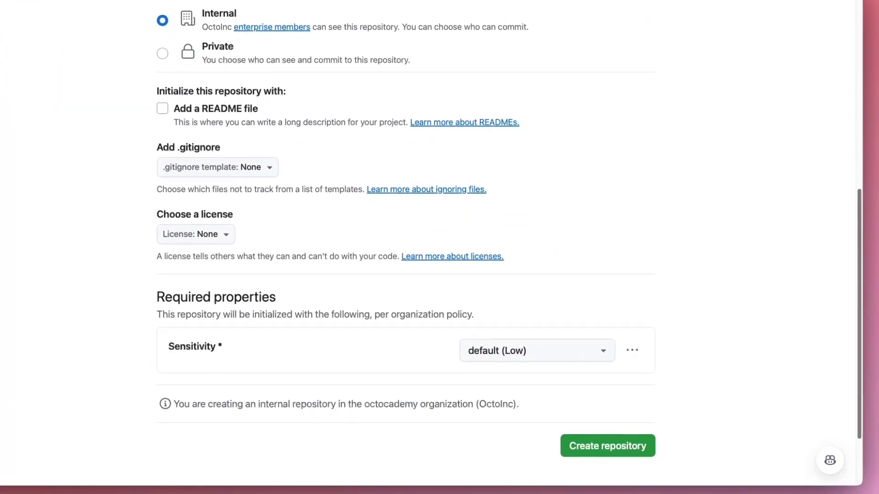
Check the Sensitivity values, then create the internal math-number-game repository in octocademy.
{"action": "left_click", "coordinate": [553, 347]}
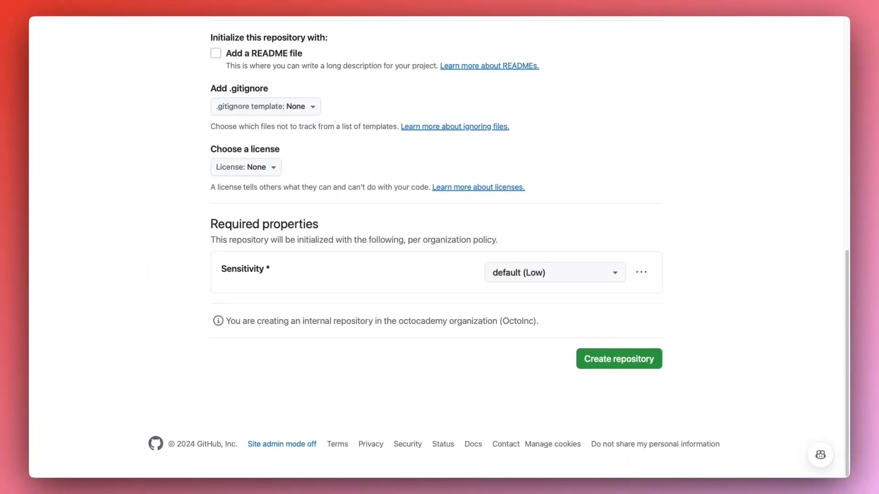
{"action": "left_click", "coordinate": [617, 359]}
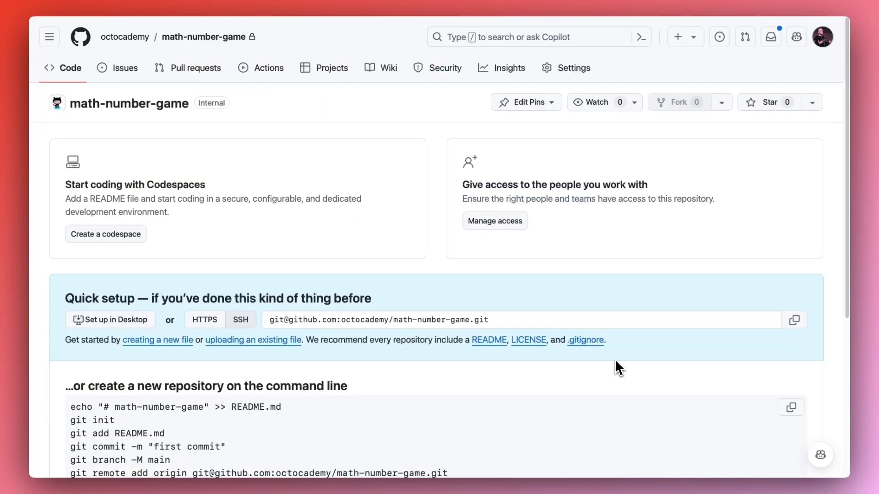